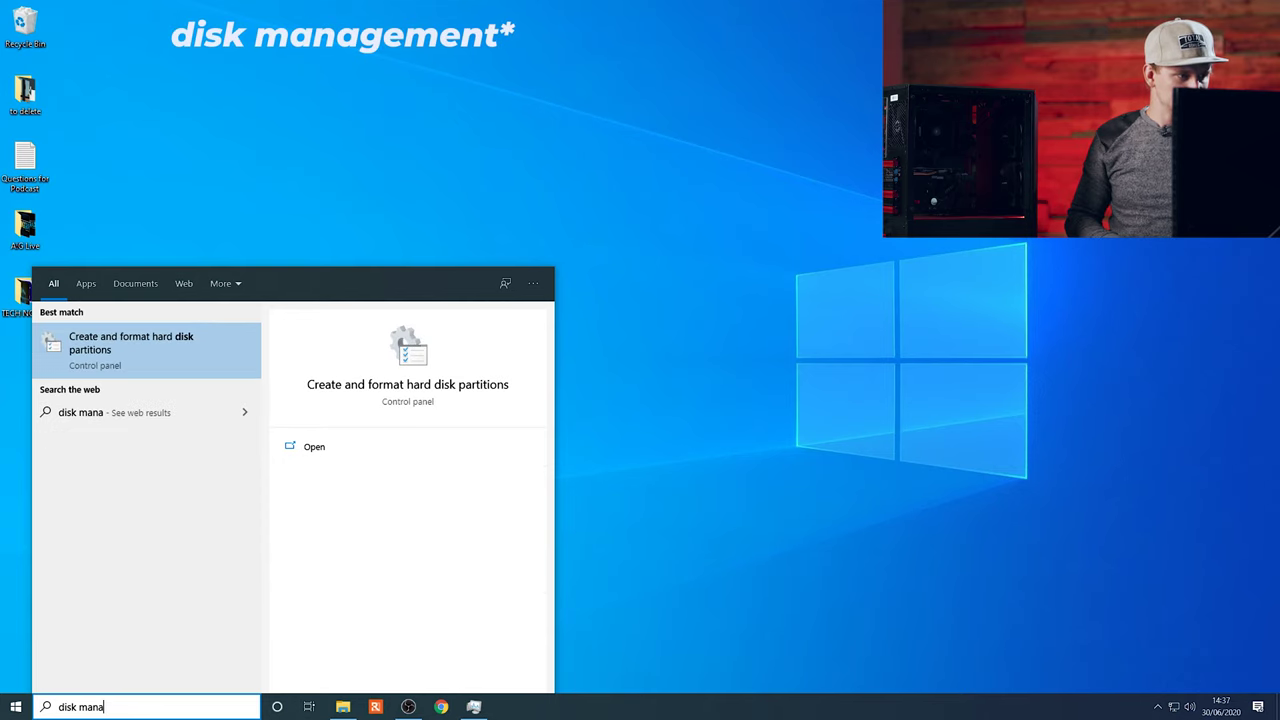
- Launch Disk Management, enlarge its window, and select Disk 0's 931.39 GB unallocated space
{"action": "key", "text": "Return"}
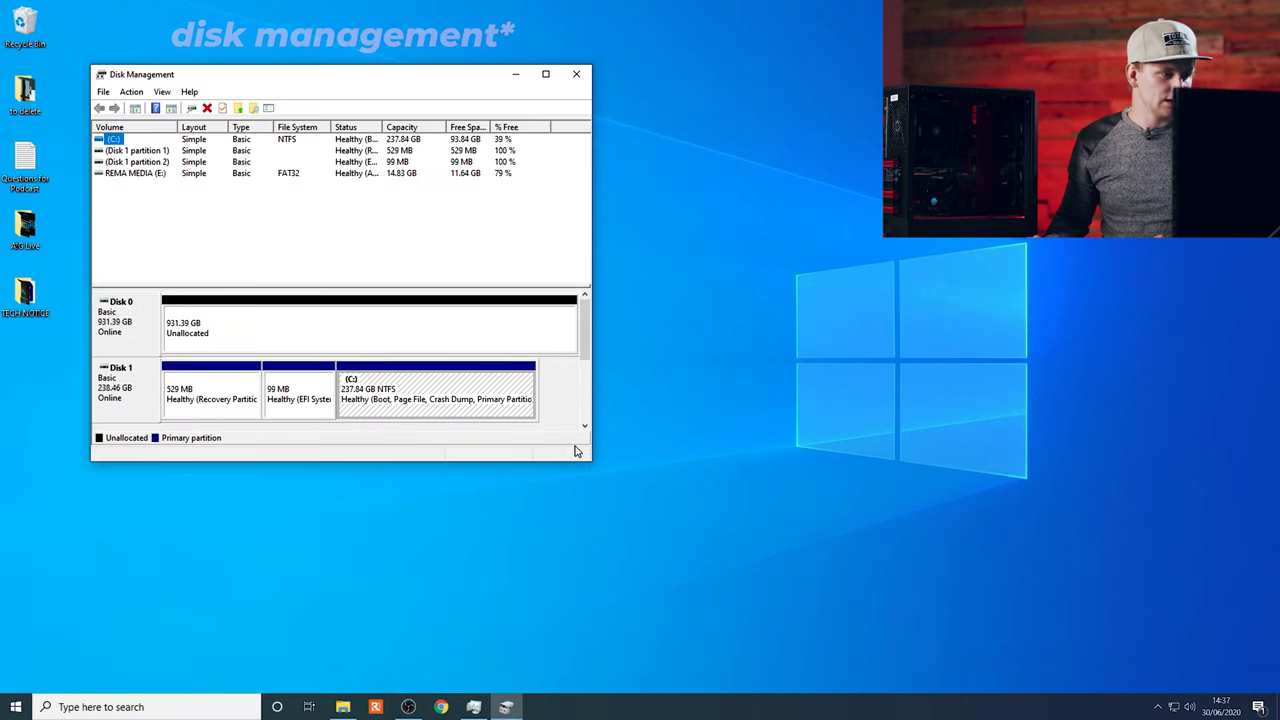
{"action": "left_click_drag", "start_coordinate": [591, 465], "coordinate": [1045, 600]}
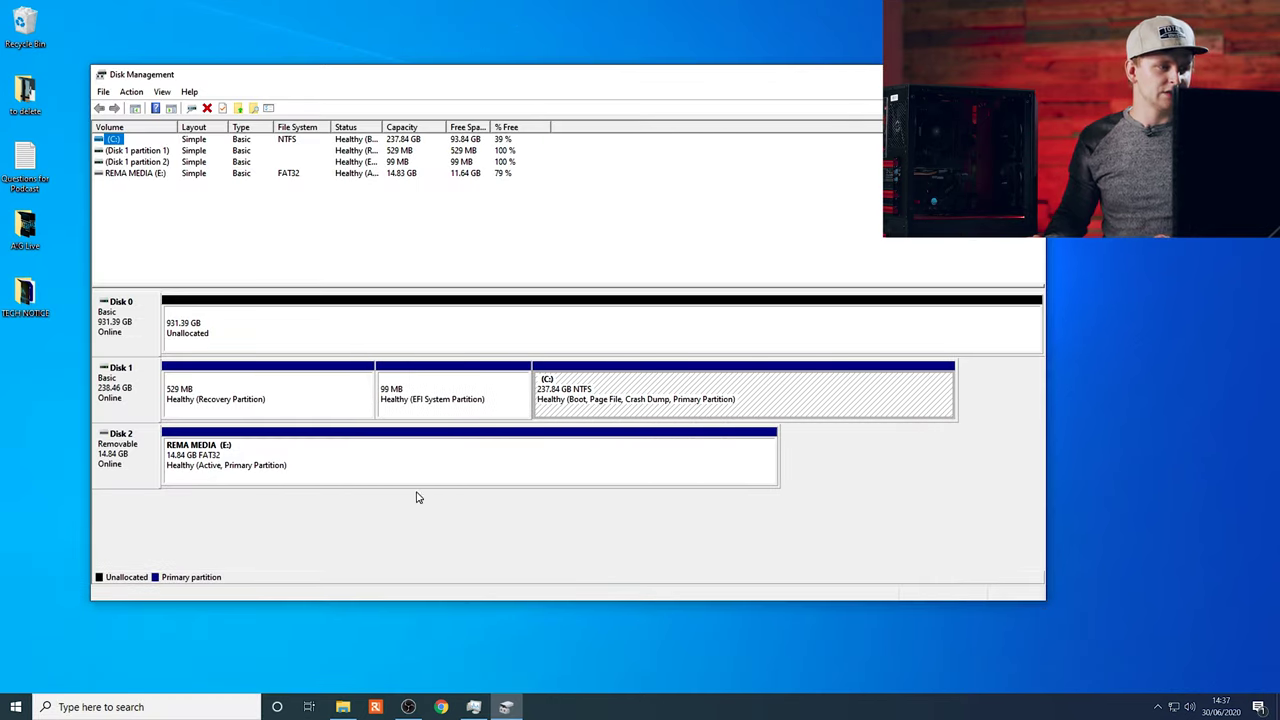
{"action": "left_click", "coordinate": [115, 318]}
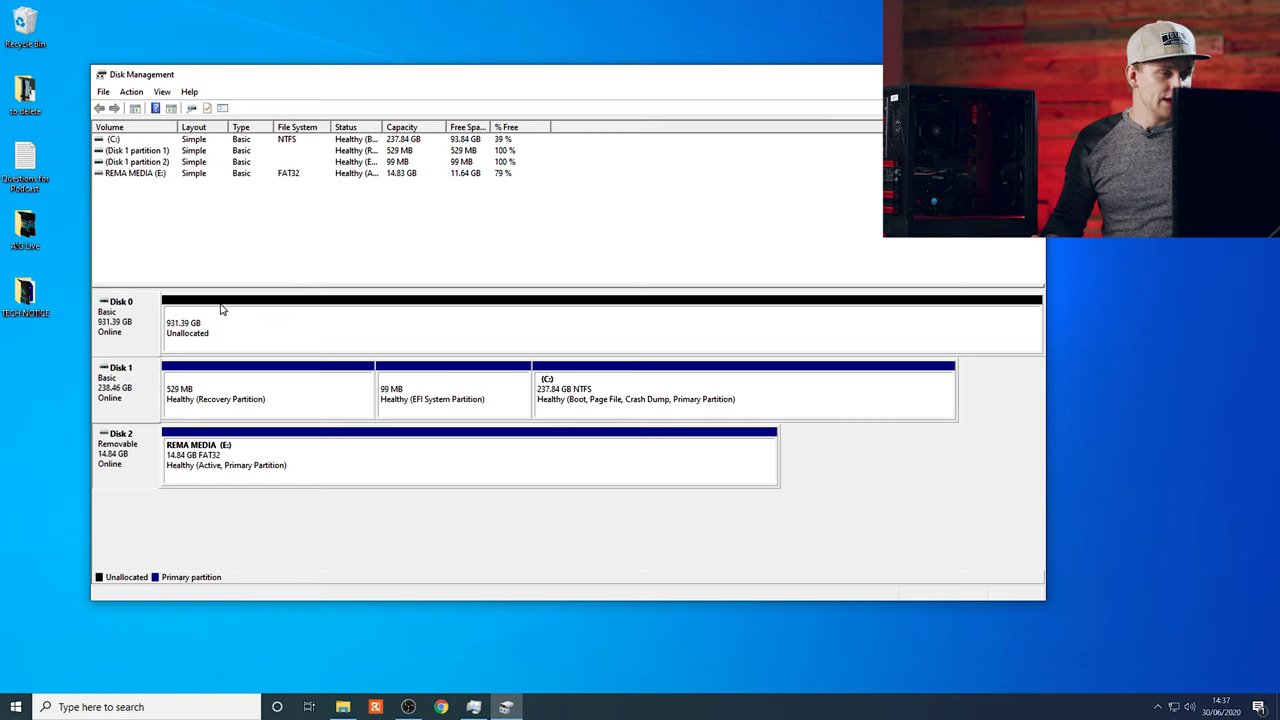
{"action": "left_click", "coordinate": [228, 327]}
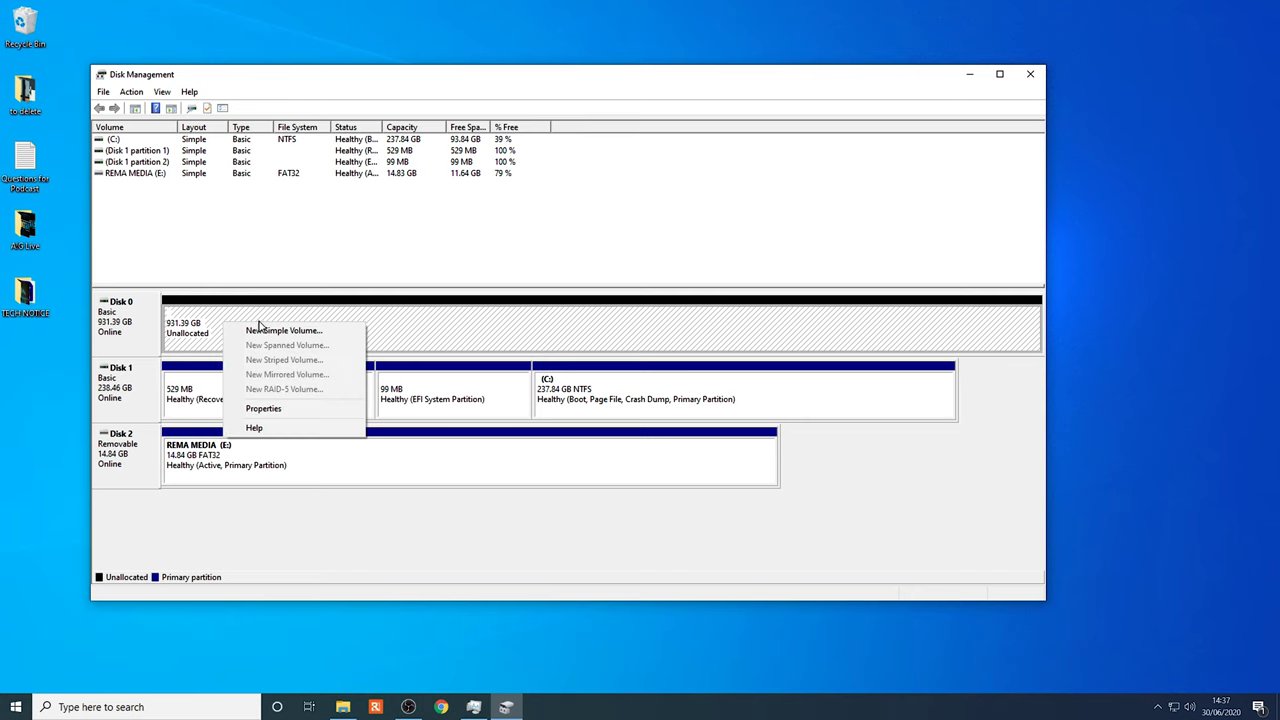
- Create a full 953740 MB simple volume as drive D:, NTFS, labelled 'Vulcan 1TB', quick formatted
{"action": "left_click", "coordinate": [256, 331]}
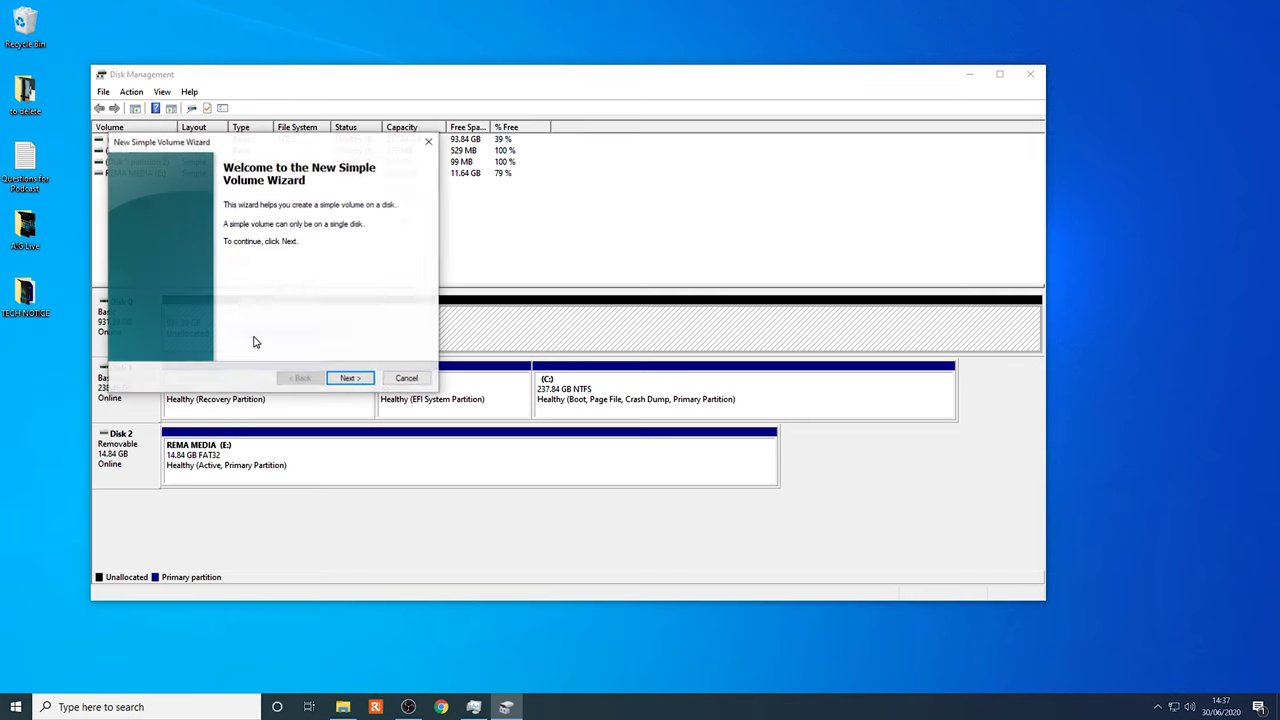
{"action": "left_click", "coordinate": [350, 378]}
{"action": "left_click", "coordinate": [347, 380]}
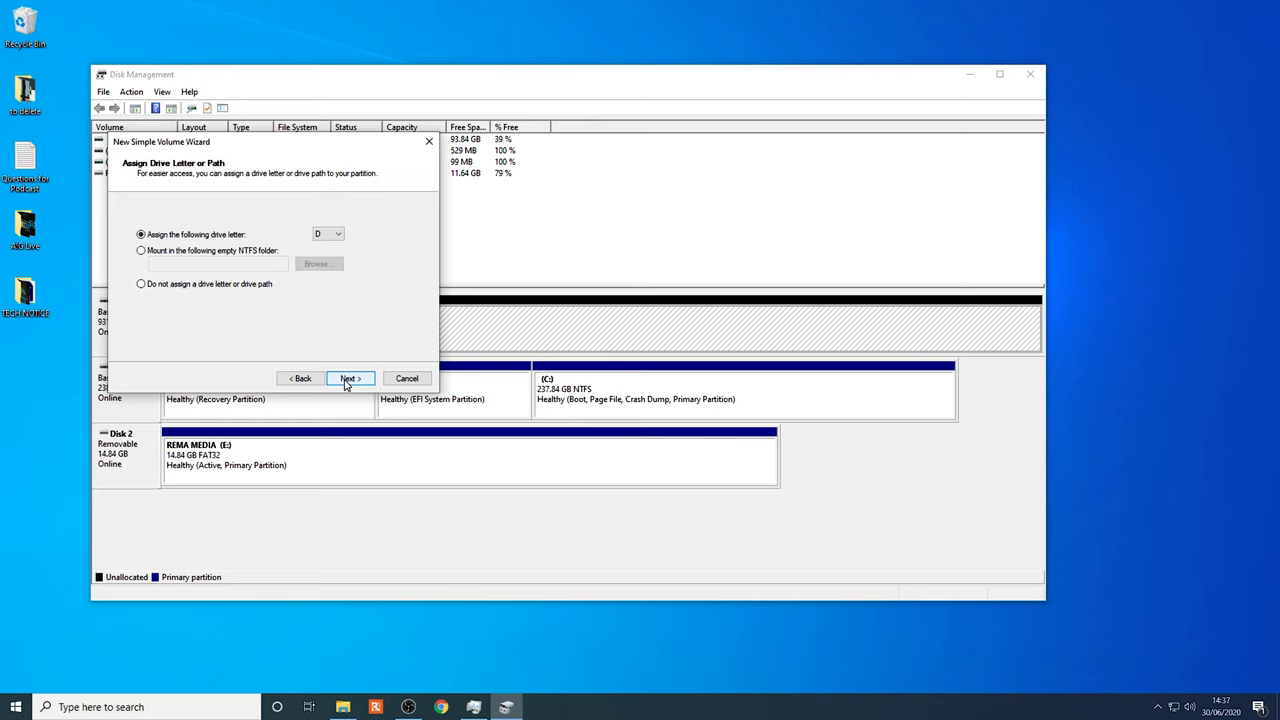
{"action": "left_click", "coordinate": [338, 236]}
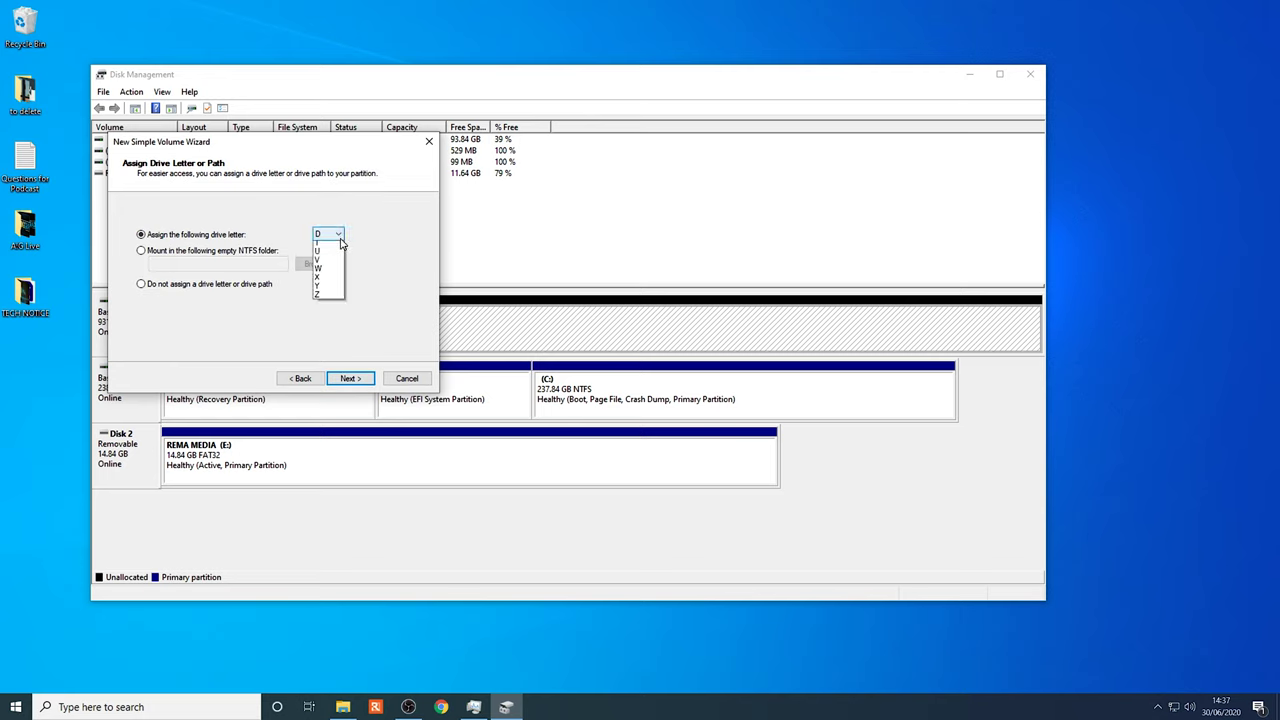
{"action": "left_click", "coordinate": [340, 238]}
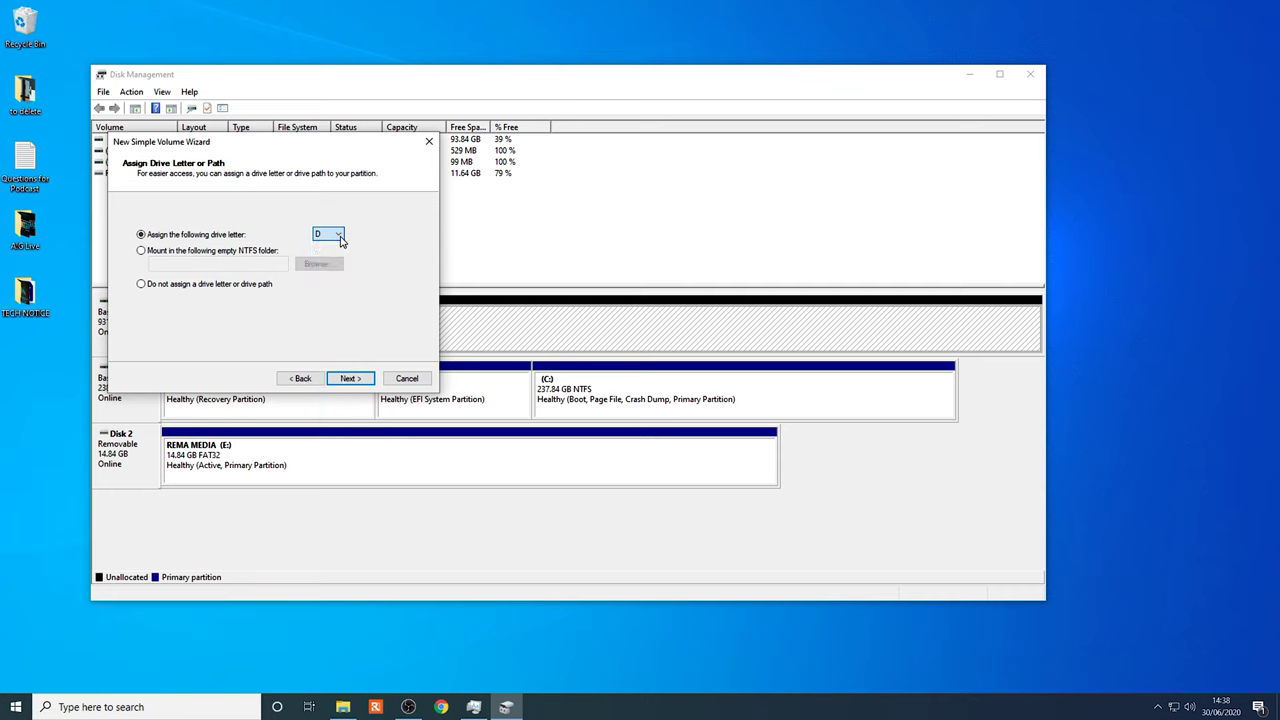
{"action": "left_click", "coordinate": [344, 380]}
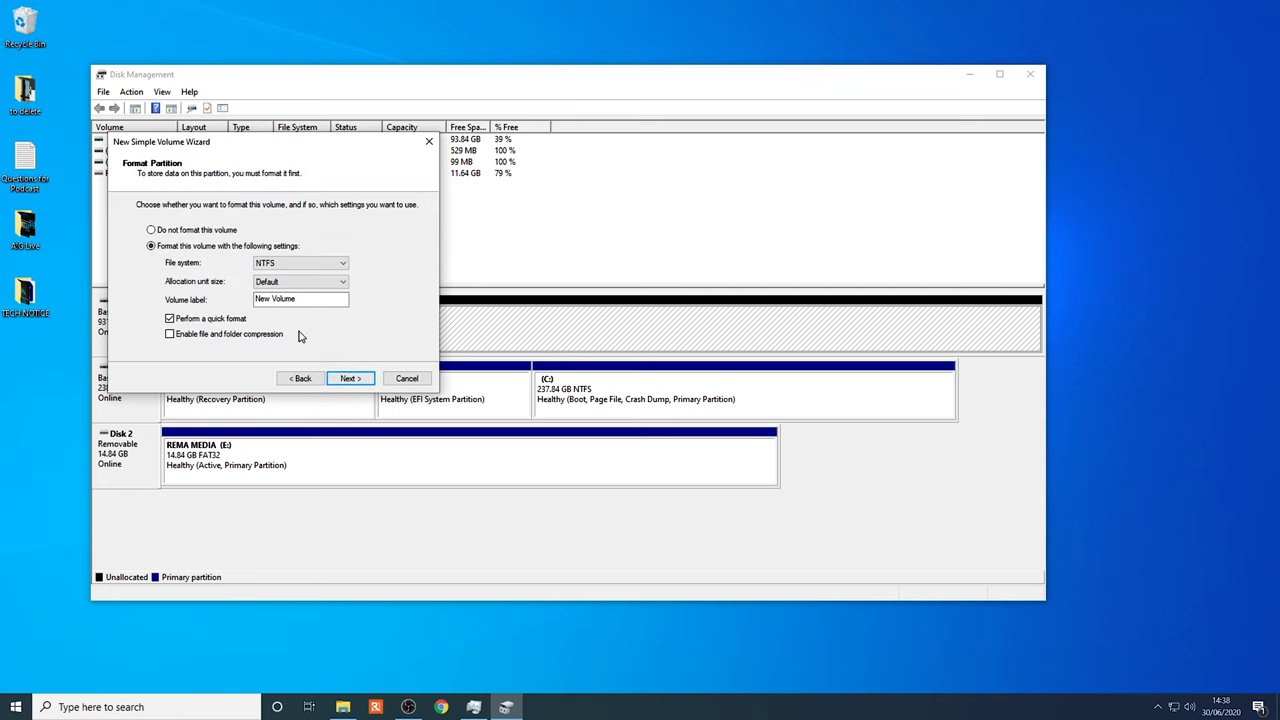
{"action": "left_click", "coordinate": [284, 265]}
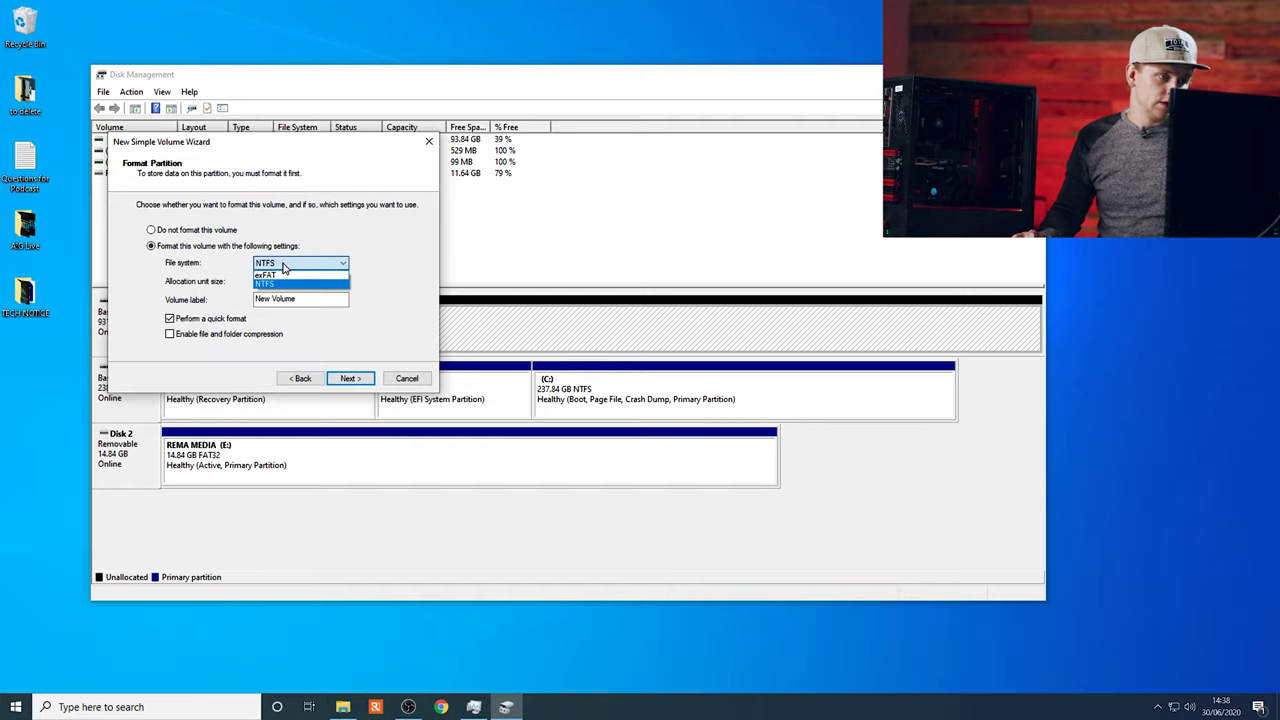
{"action": "left_click", "coordinate": [284, 266]}
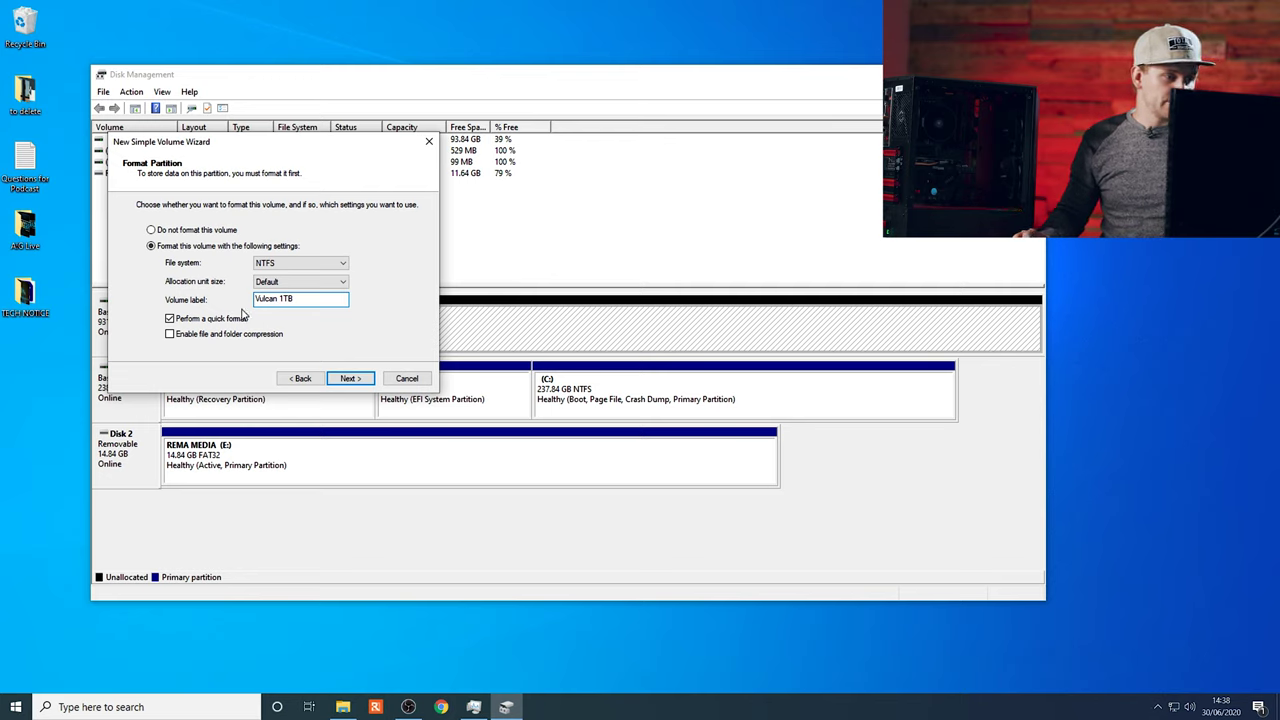
{"action": "left_click", "coordinate": [347, 379]}
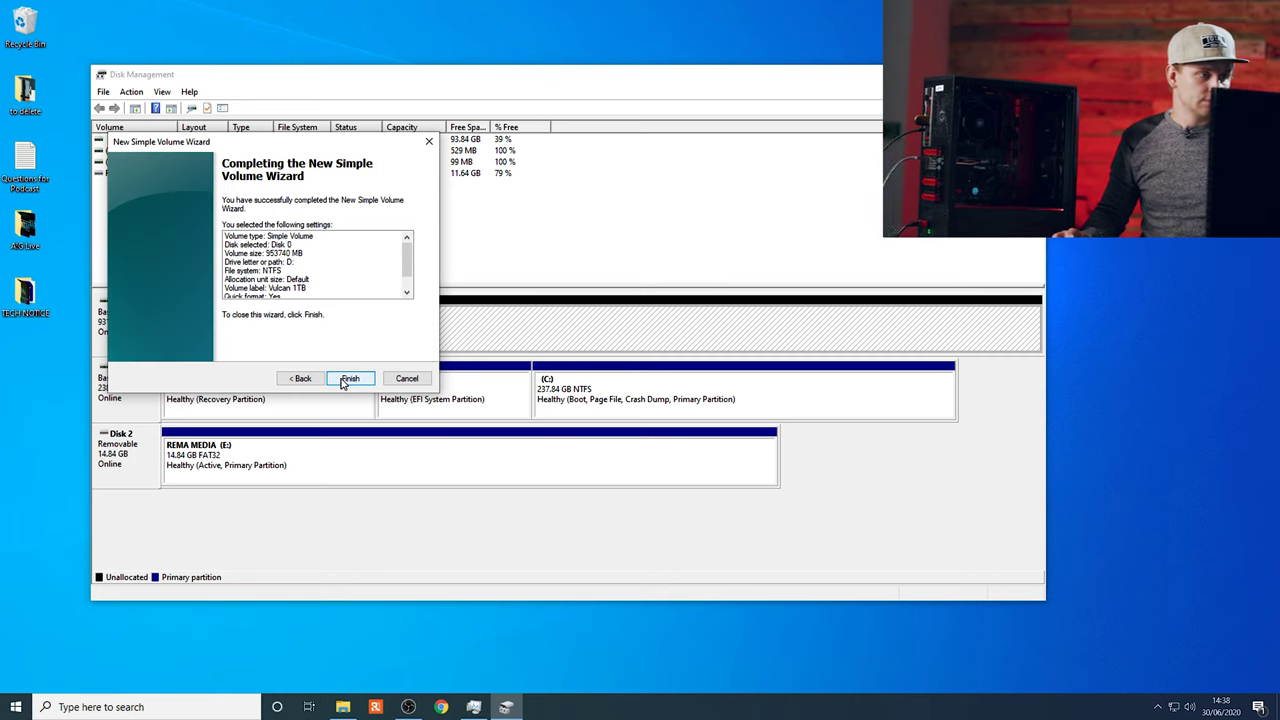
{"action": "left_click", "coordinate": [349, 379]}
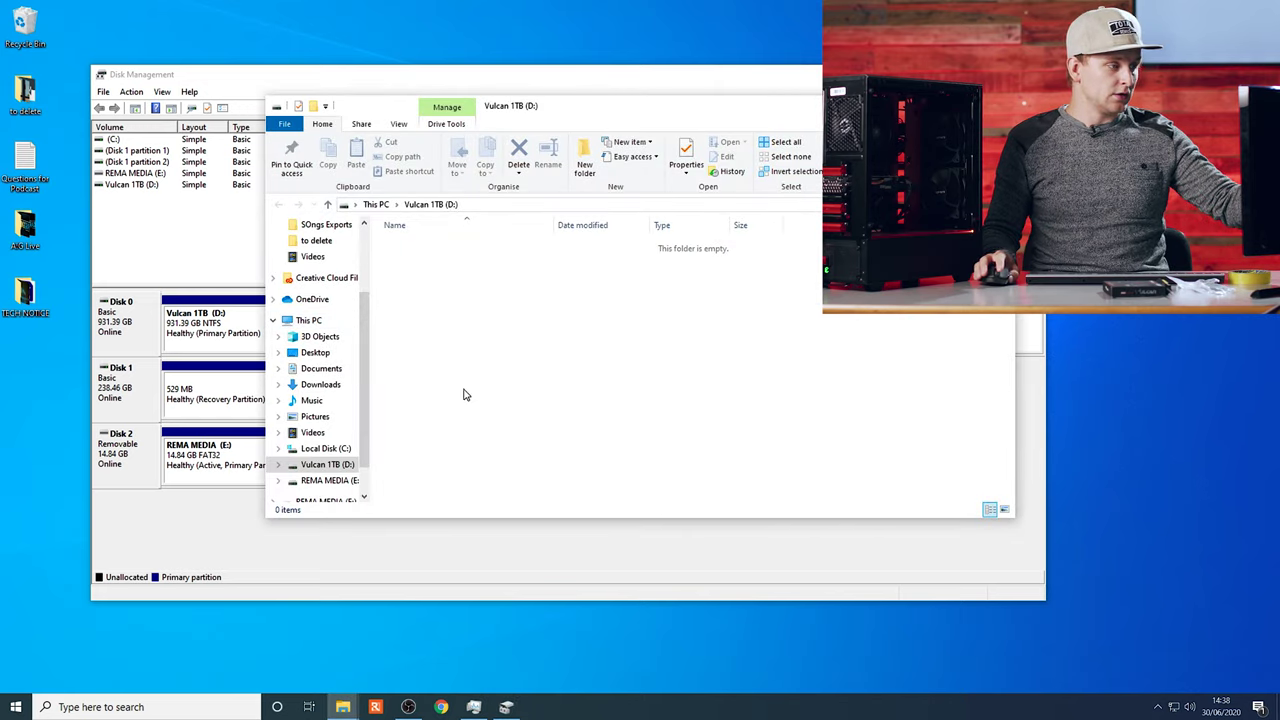
- Open Vulcan 1TB (D:) from This PC to confirm it is empty, then close File Explorer
{"action": "left_click", "coordinate": [305, 321]}
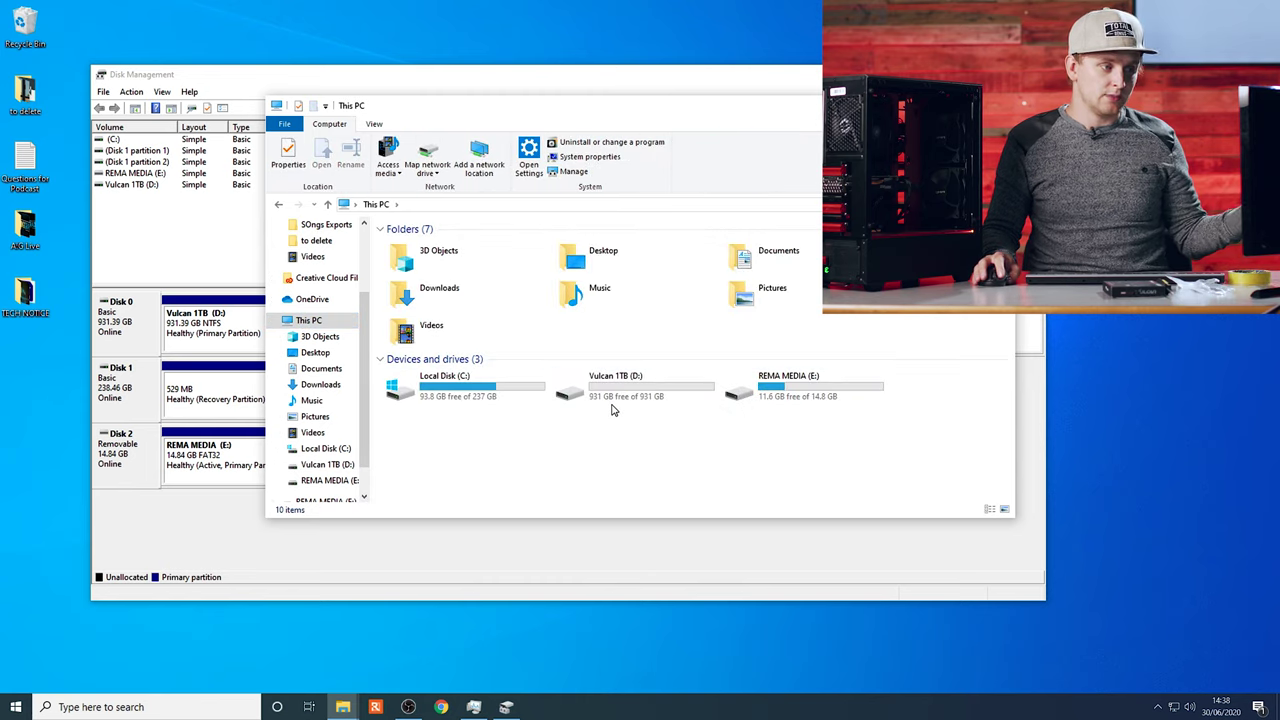
{"action": "left_click", "coordinate": [627, 391]}
{"action": "double_click", "coordinate": [627, 391]}
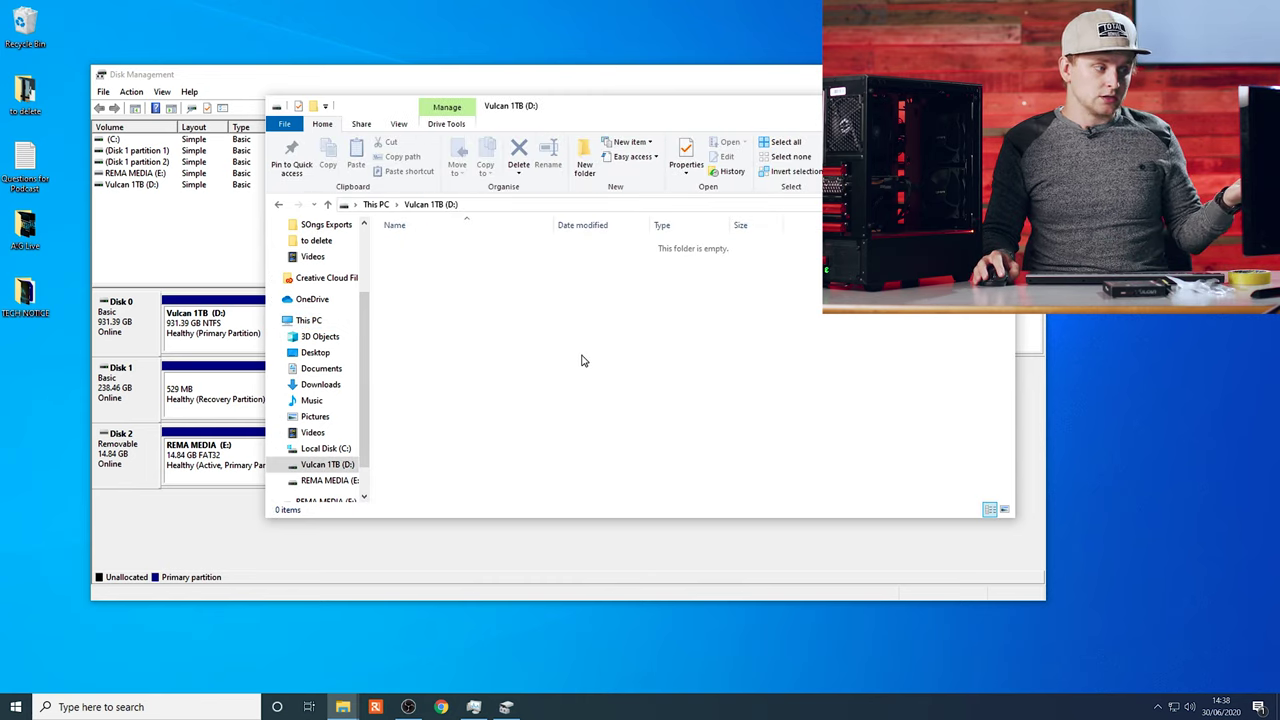
{"action": "key", "text": "alt+Left"}
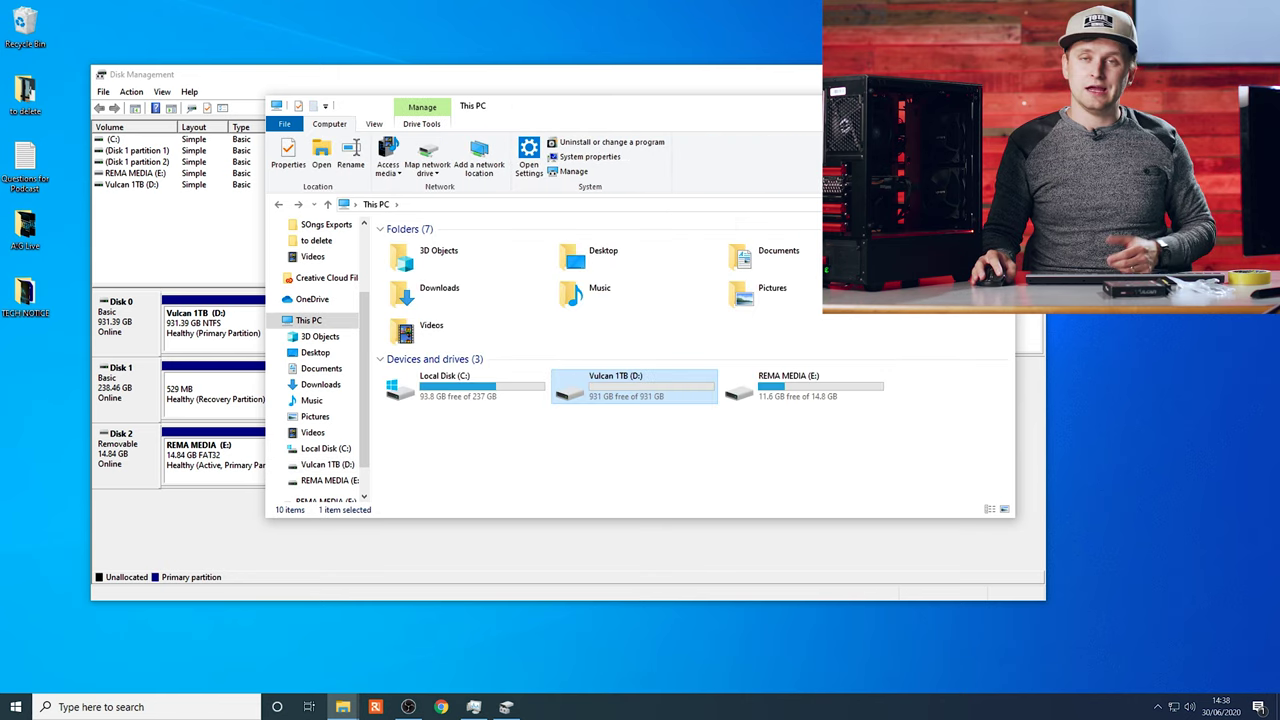
{"action": "key", "text": "alt+F4"}
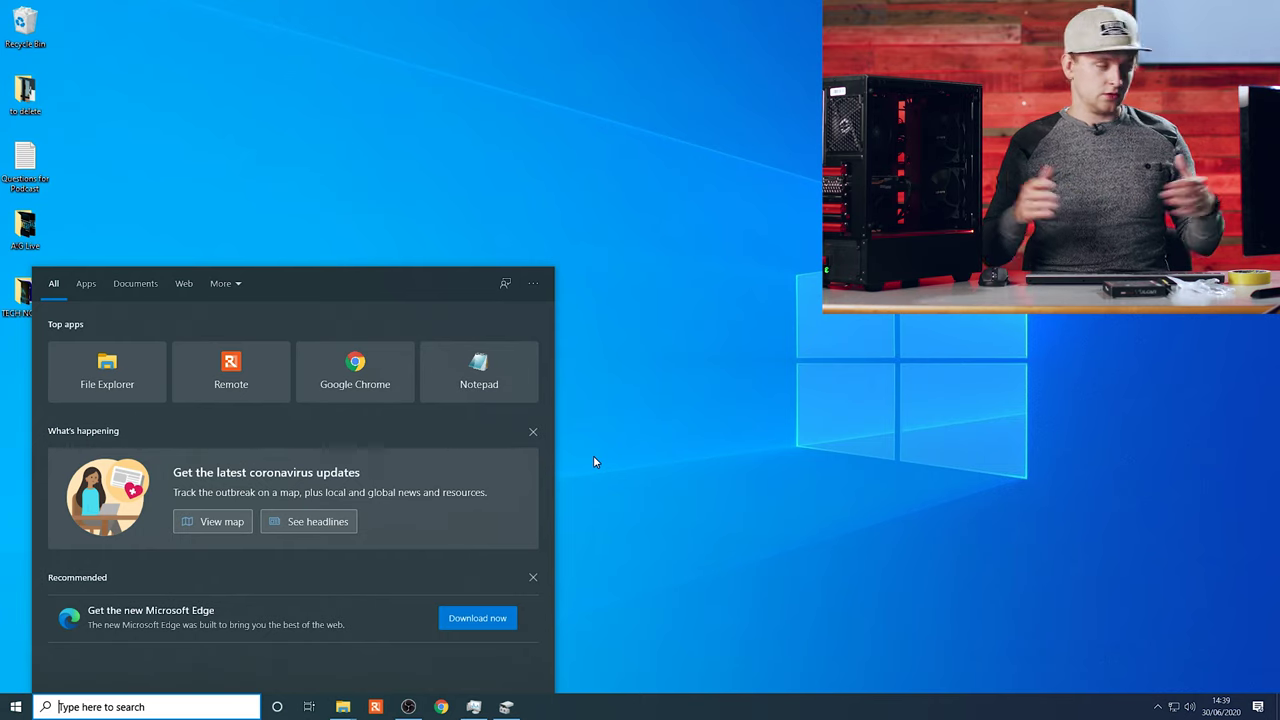
- Launch CrystalDiskMark and run all tests on D:, reaching 564.34 MB/s read and 525.55 MB/s write
{"action": "type", "text": "cry"}
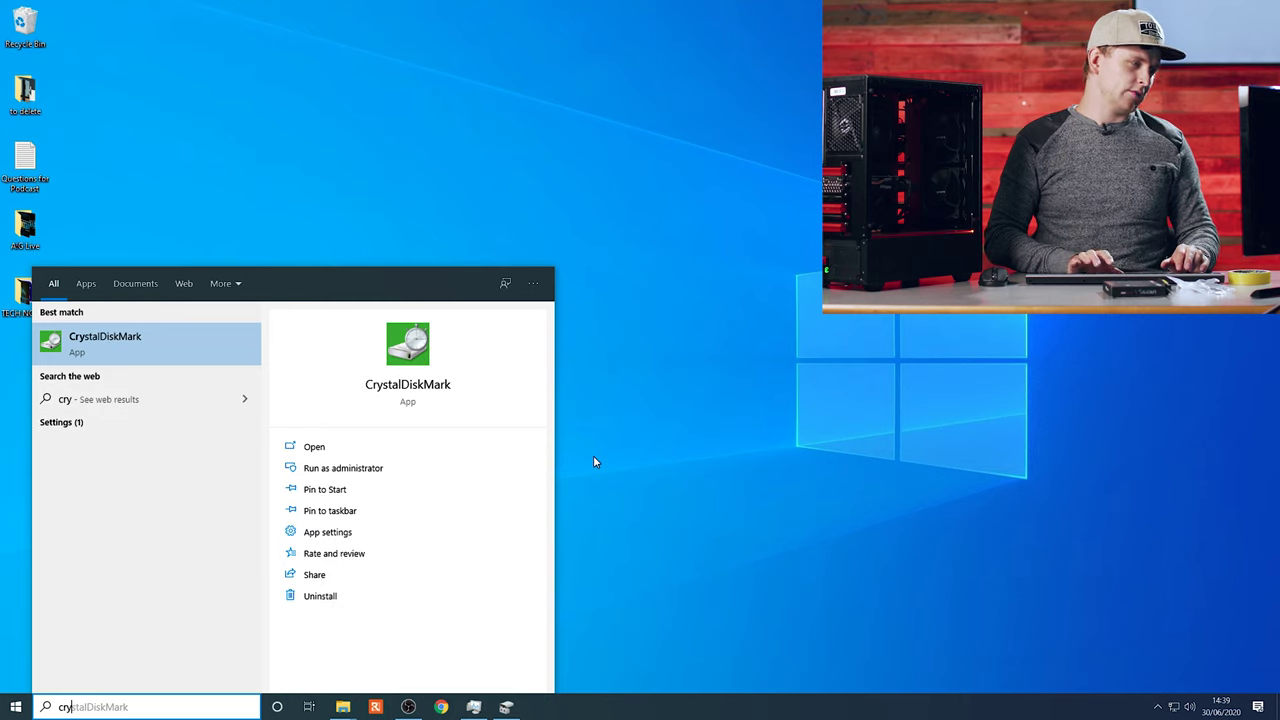
{"action": "key", "text": "Return"}
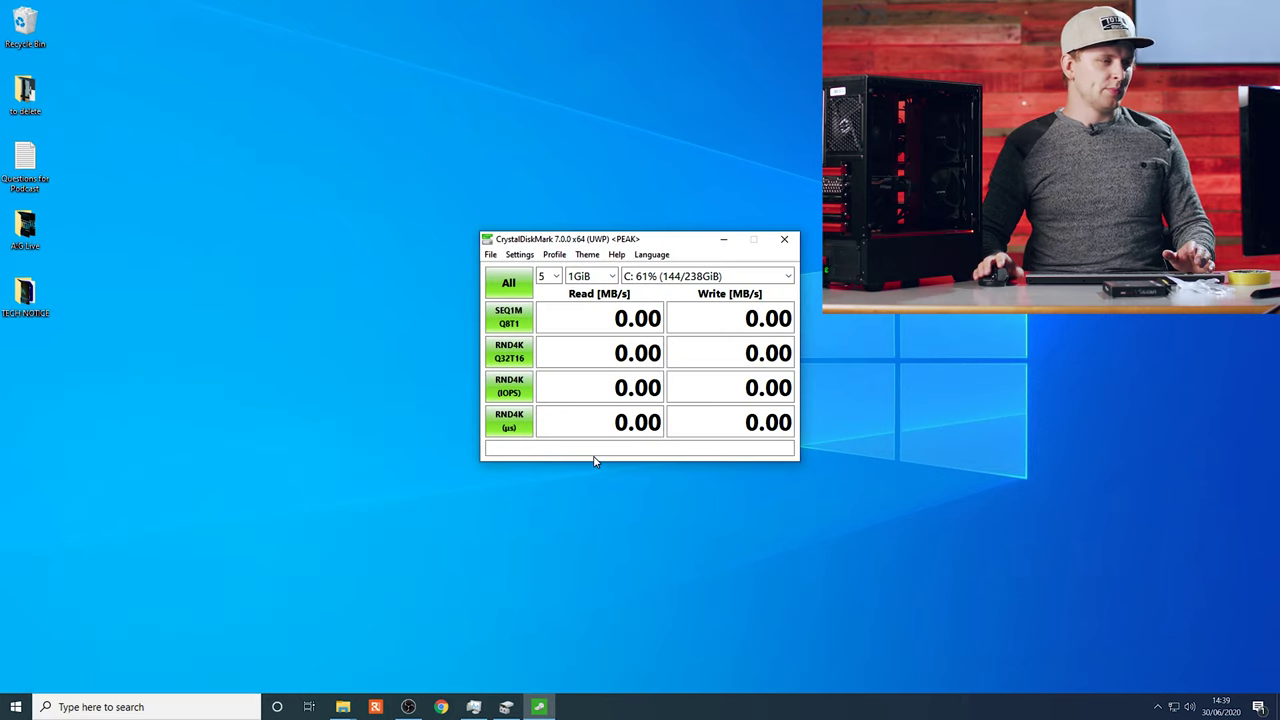
{"action": "left_click", "coordinate": [715, 276]}
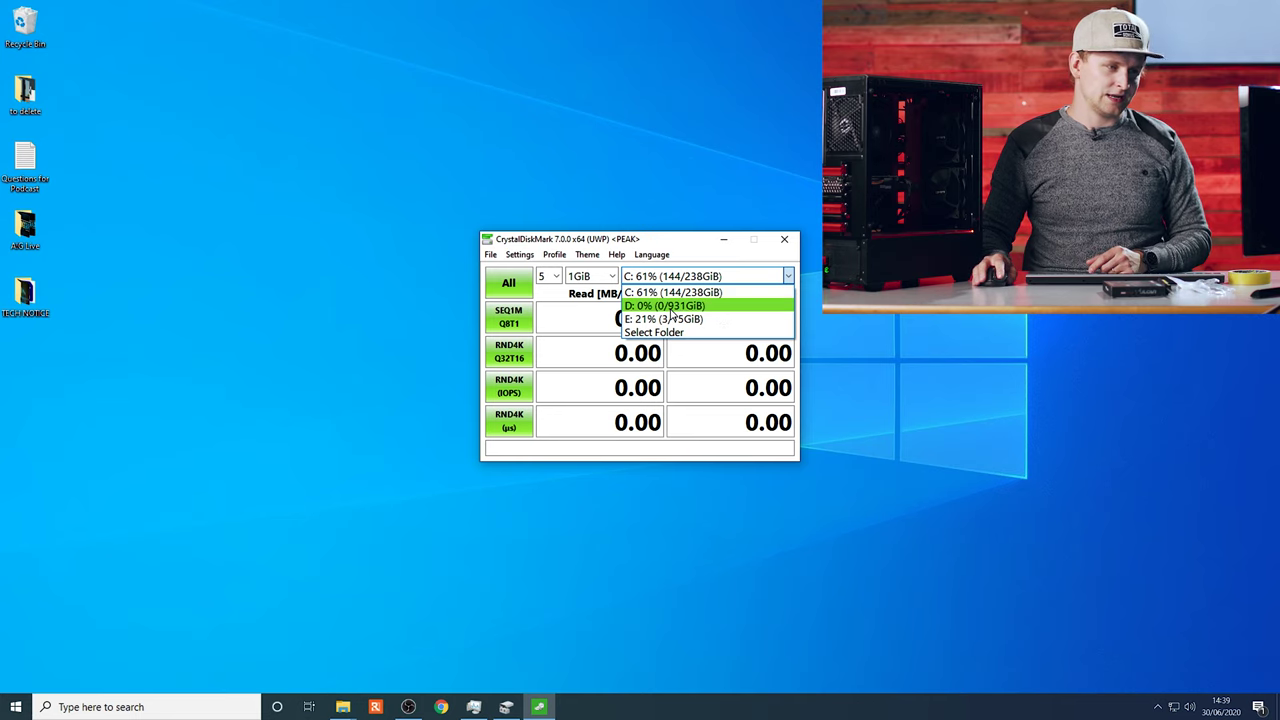
{"action": "left_click", "coordinate": [668, 306]}
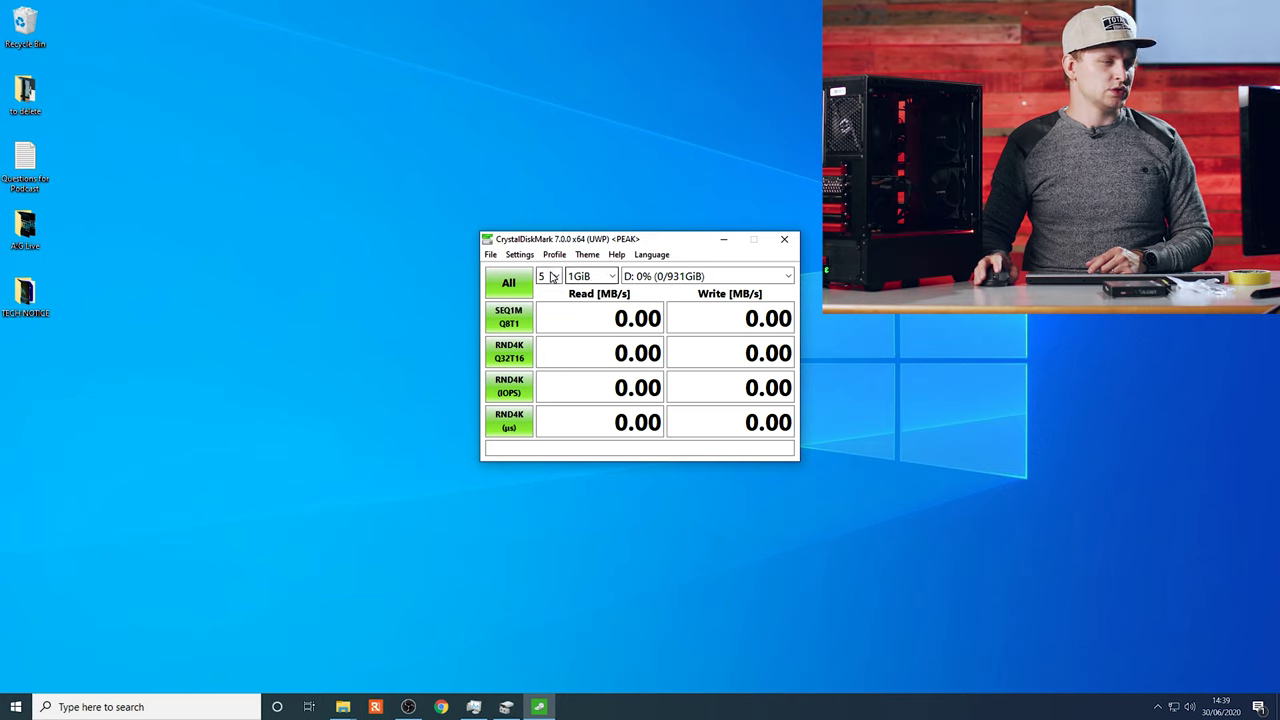
{"action": "left_click", "coordinate": [509, 284]}
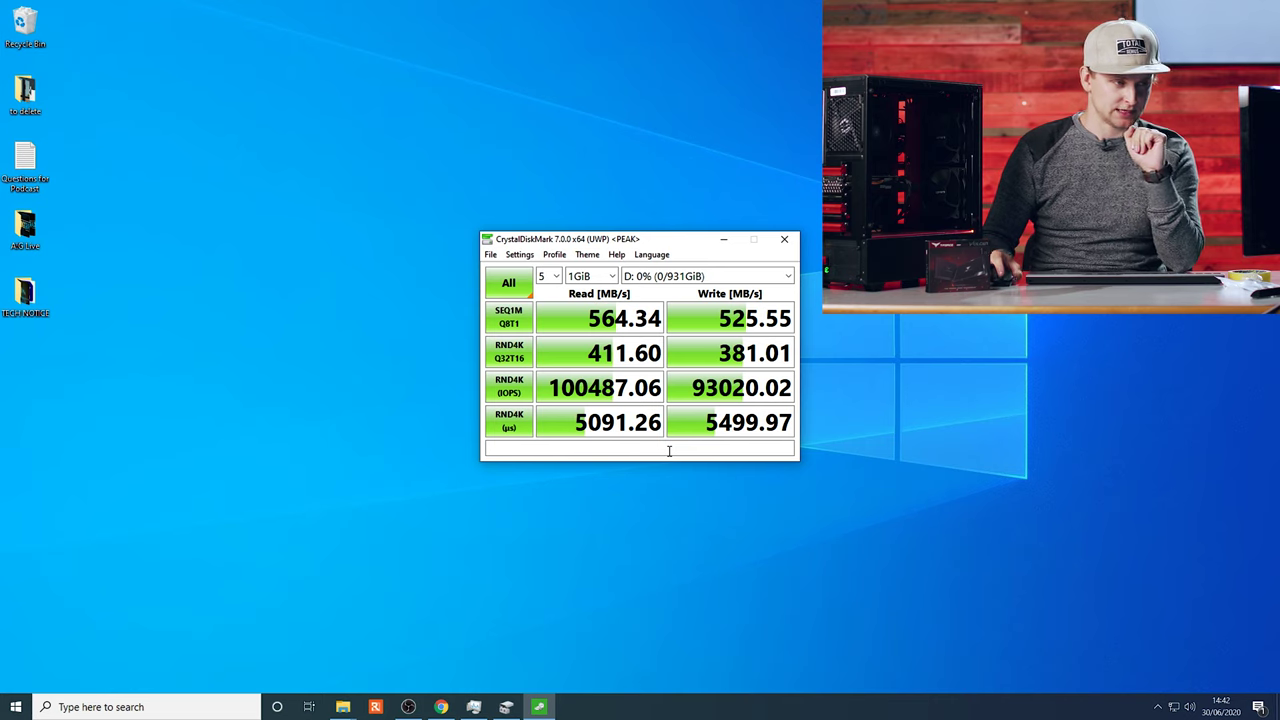
{"action": "mouse_move", "coordinate": [760, 338]}
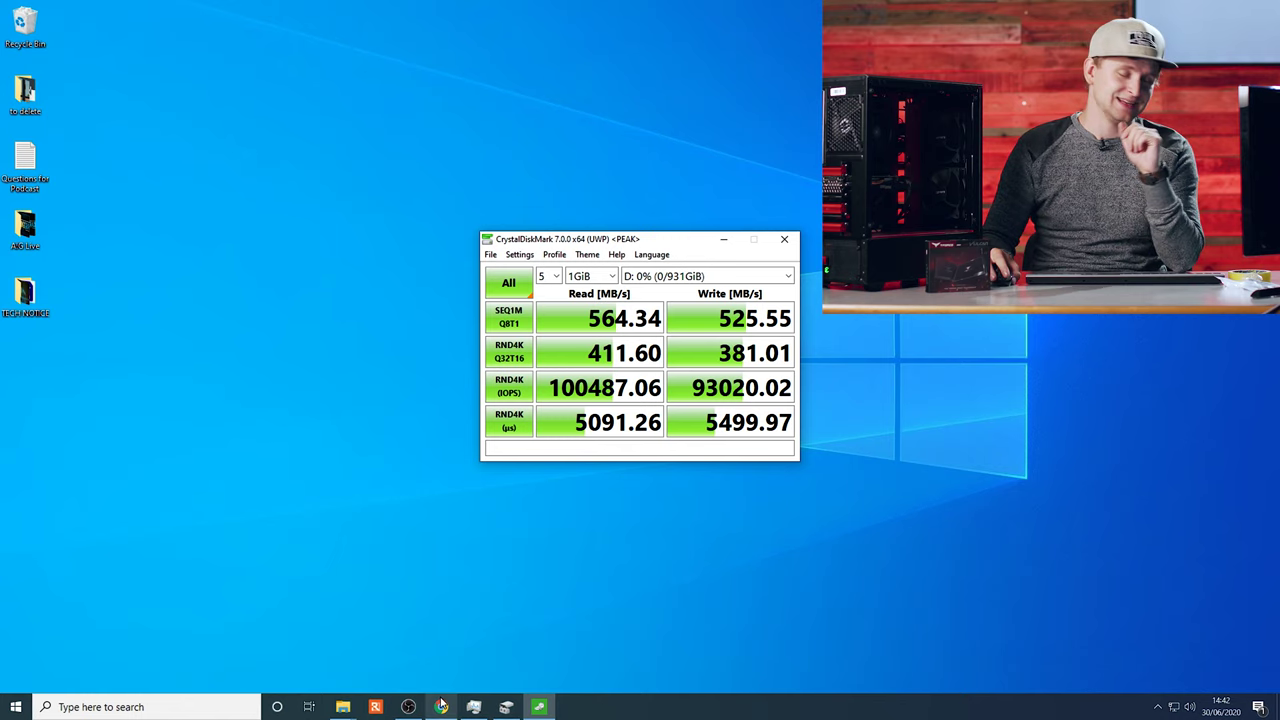
{"action": "mouse_move", "coordinate": [440, 706]}
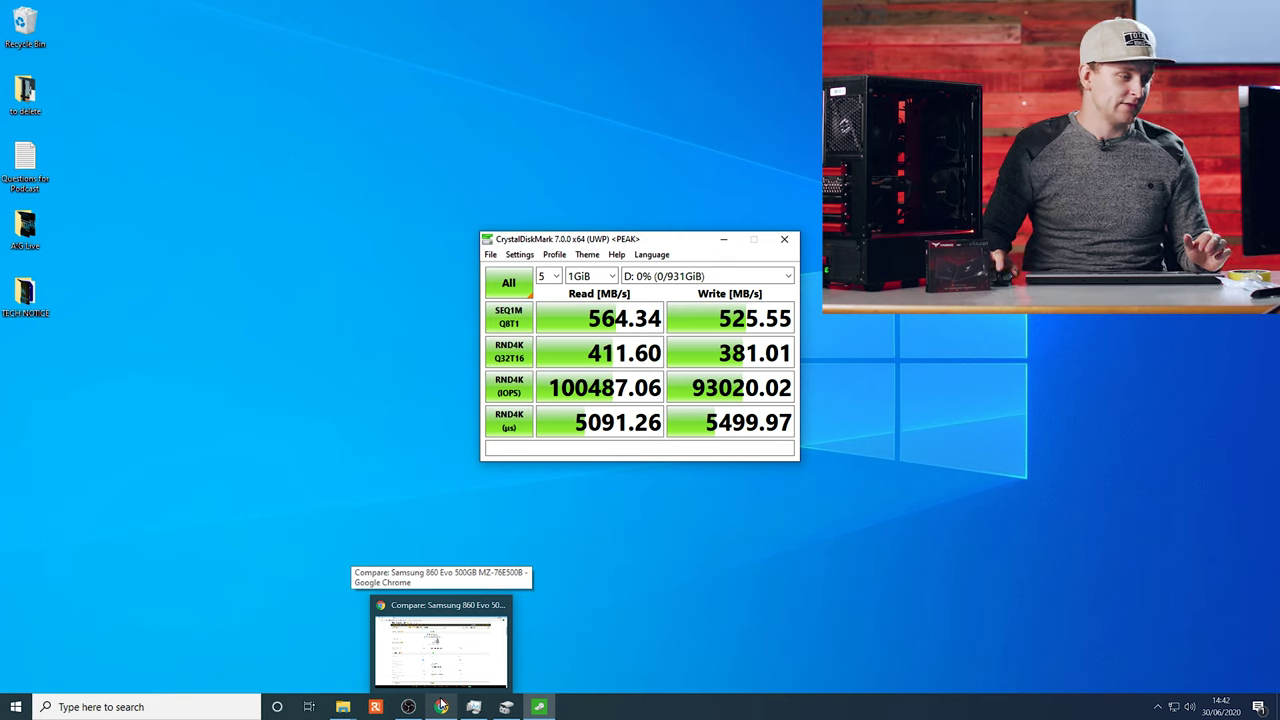
- Return to the Chrome page with the UserBenchmark Samsung 860 Evo 500GB comparison
{"action": "left_click", "coordinate": [455, 660]}
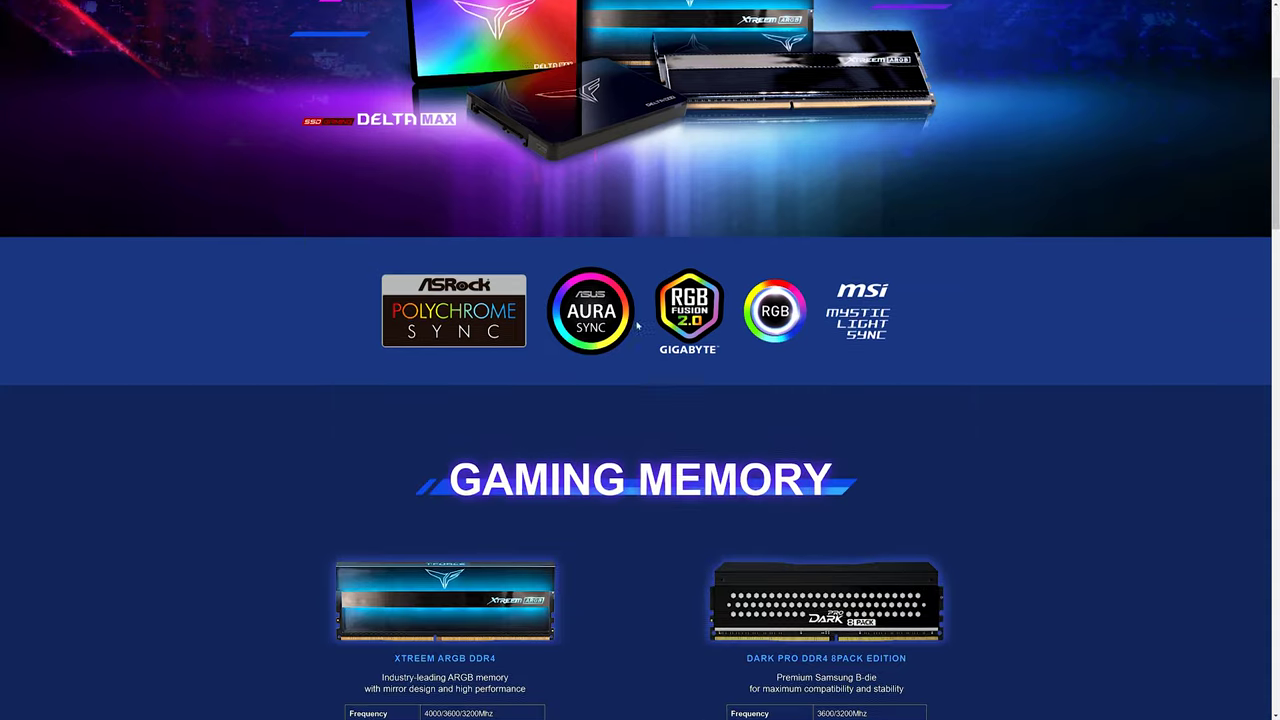
- Scroll down to the Giveaway rules and highlight the 'July 1st 2020 to July 31st 2020' purchase period
{"action": "scroll", "coordinate": [637, 325], "scroll_direction": "down", "scroll_amount": 10}
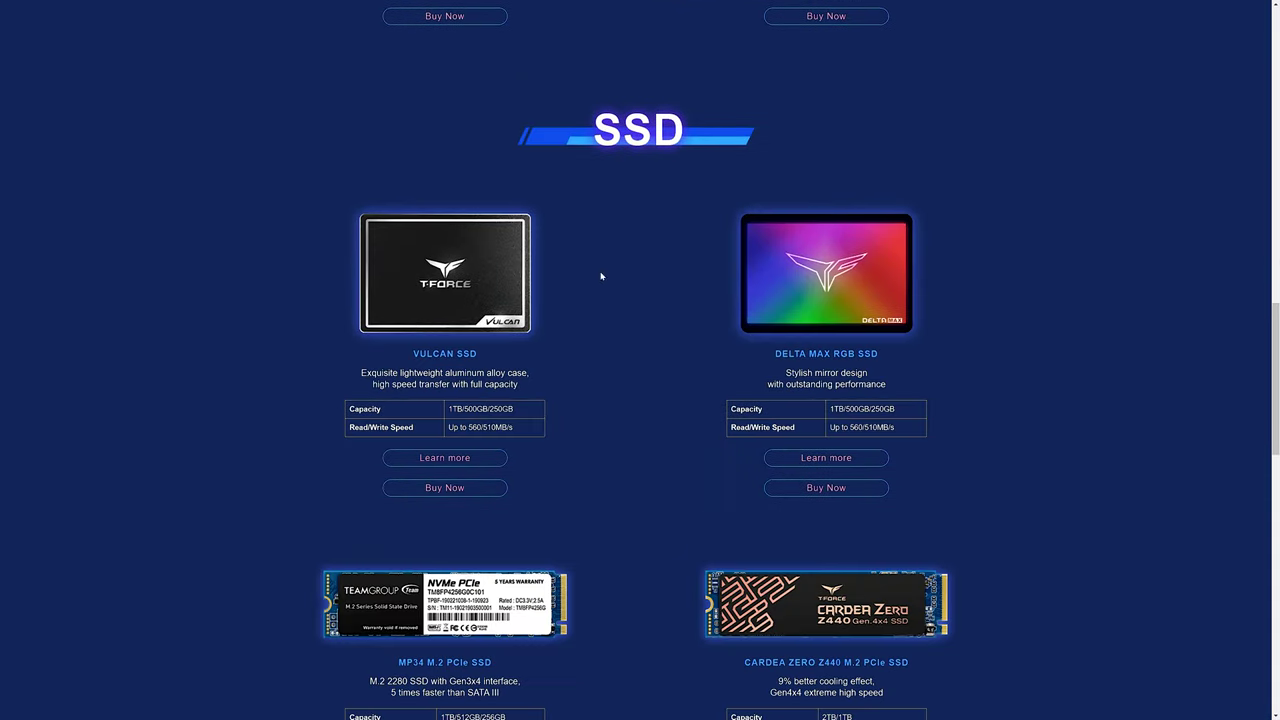
{"action": "scroll", "coordinate": [325, 326], "scroll_direction": "down", "scroll_amount": 3}
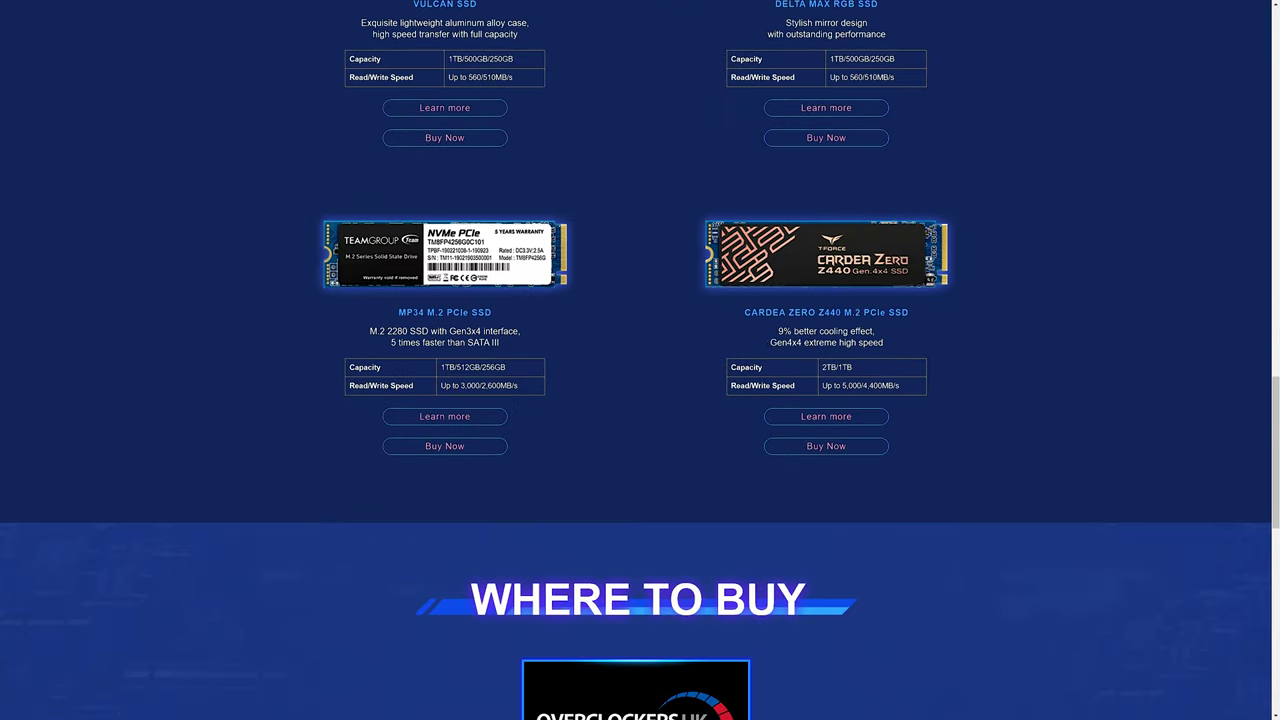
{"action": "scroll", "coordinate": [534, 311], "scroll_direction": "down", "scroll_amount": 5}
{"action": "scroll", "coordinate": [534, 311], "scroll_direction": "down", "scroll_amount": 3}
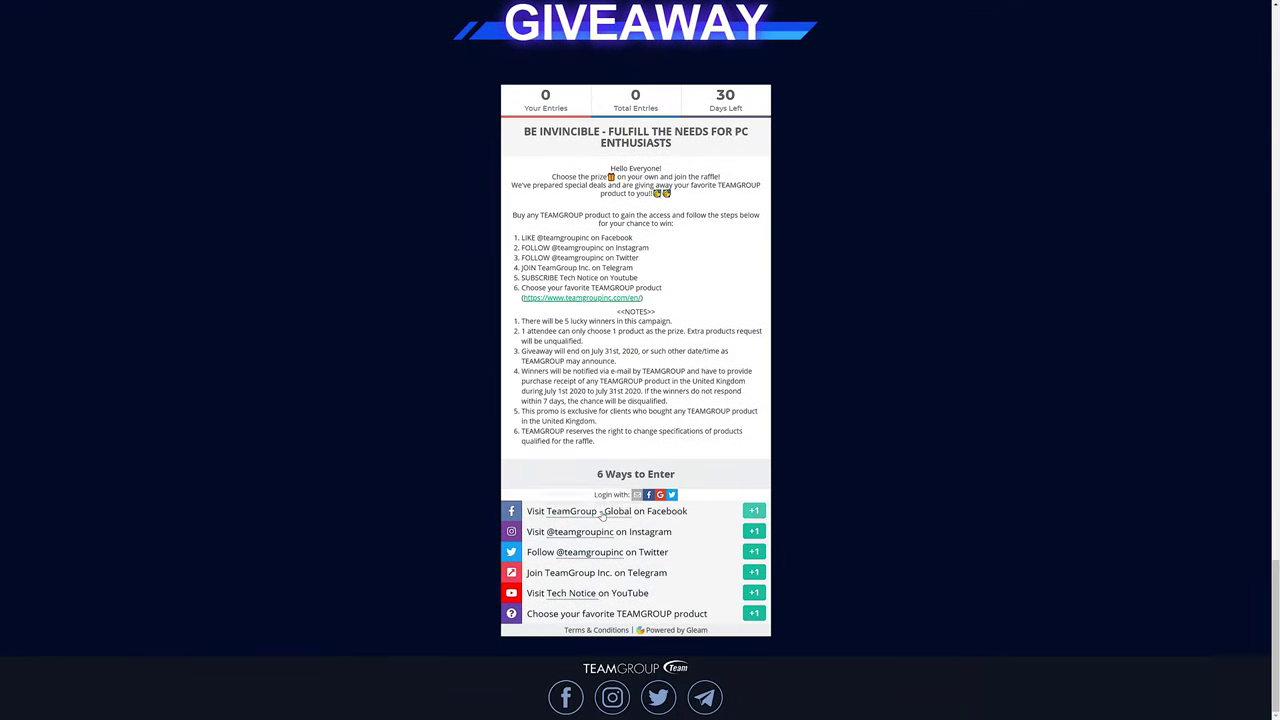
{"action": "left_click_drag", "start_coordinate": [521, 133], "coordinate": [585, 391]}
{"action": "left_click", "coordinate": [600, 420]}
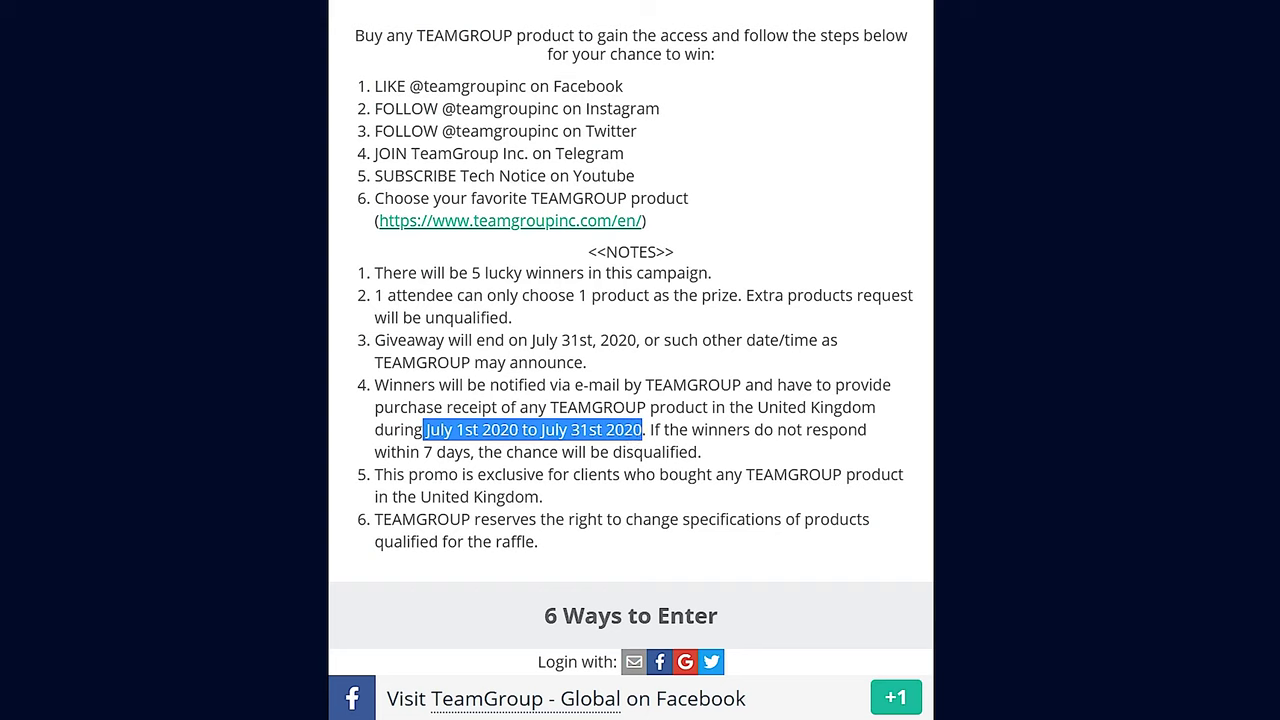